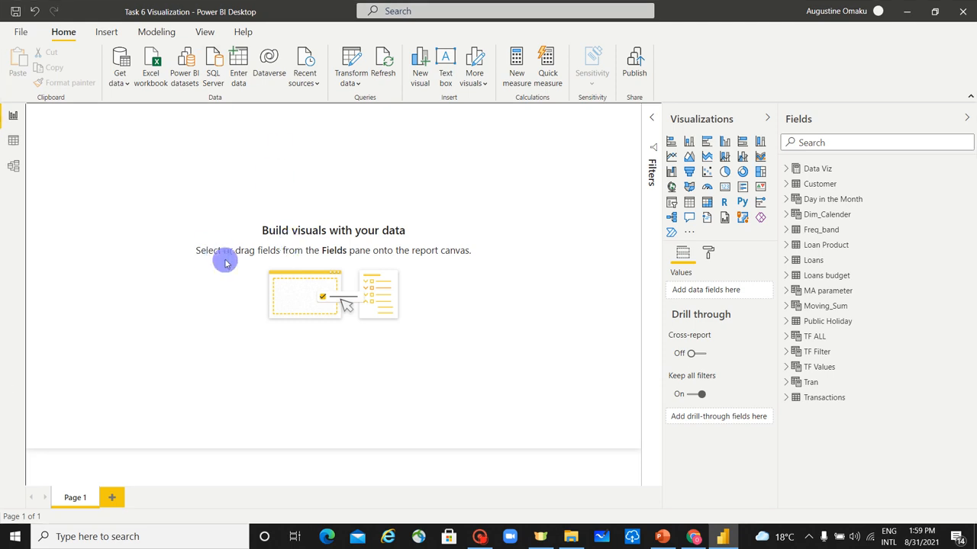
Add Homepage.svg from the Backgrounds folder as the background image of Page 1
left_click(707, 257)
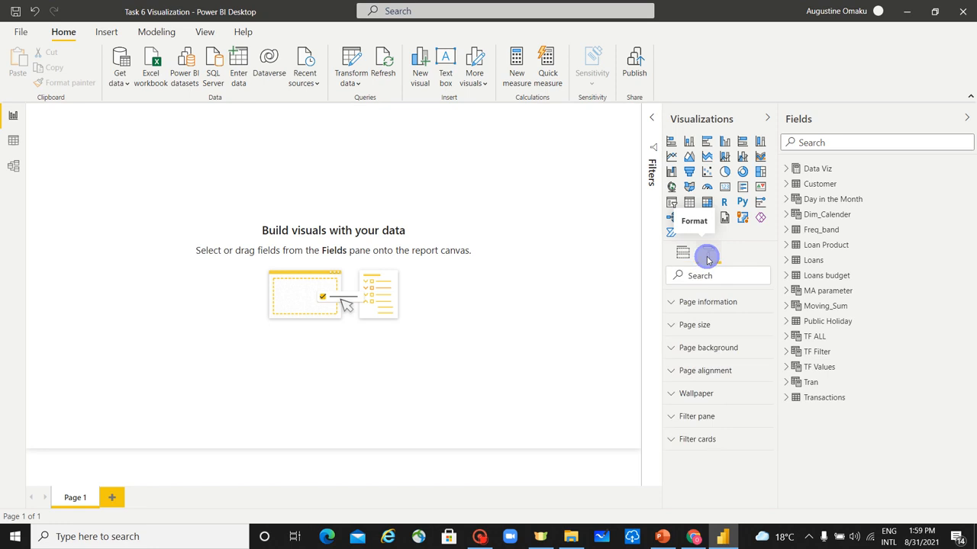
left_click(688, 350)
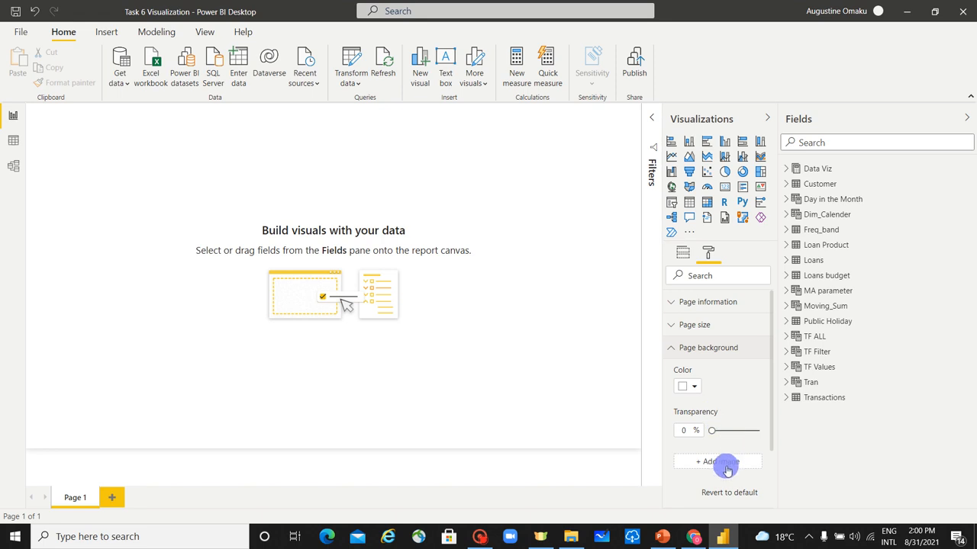
left_click(730, 464)
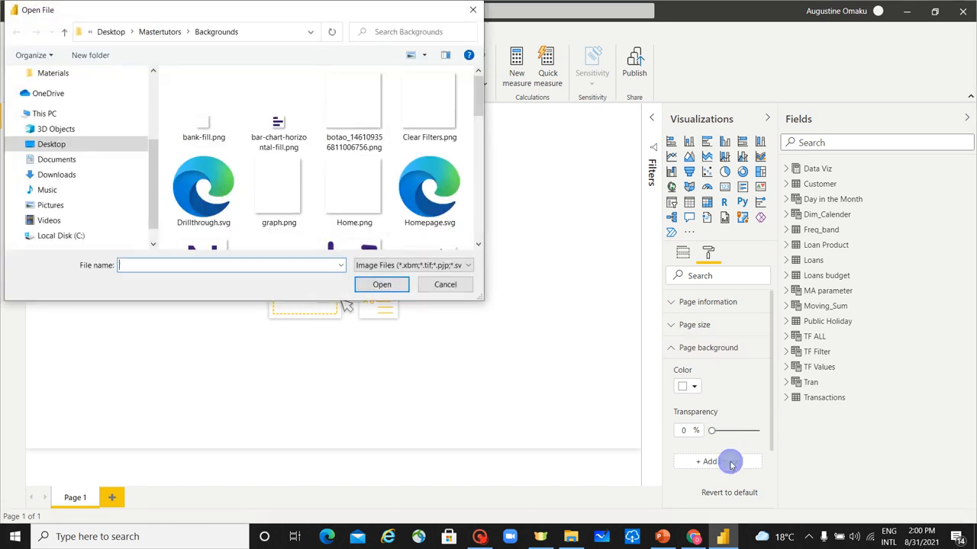
left_click(444, 206)
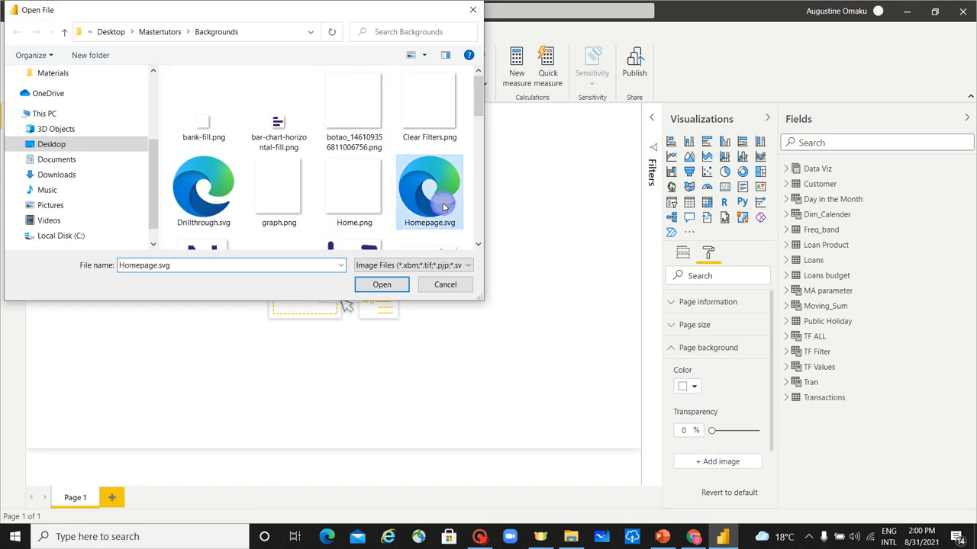
left_click(379, 287)
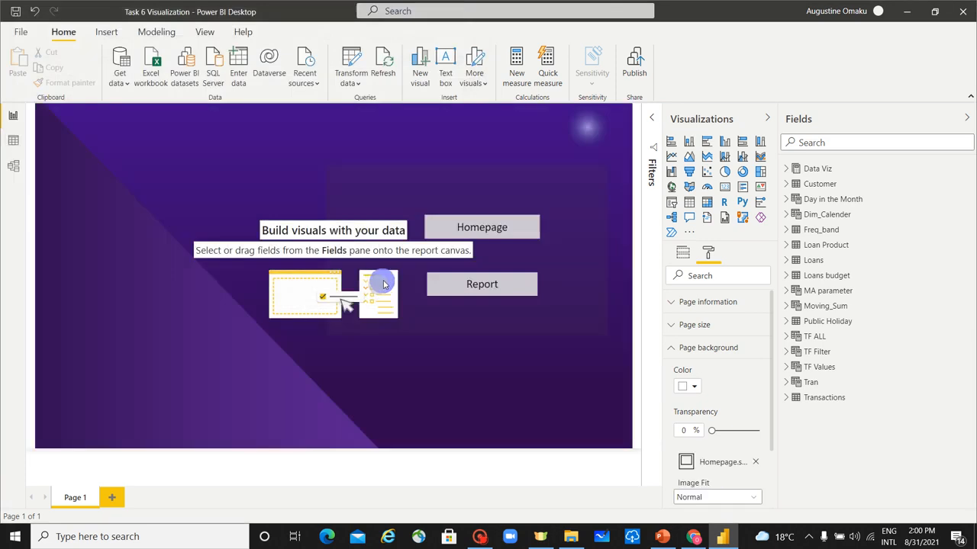
Try the page background transparency at 100% and return it to 0%
scroll(715, 427, "down", 2)
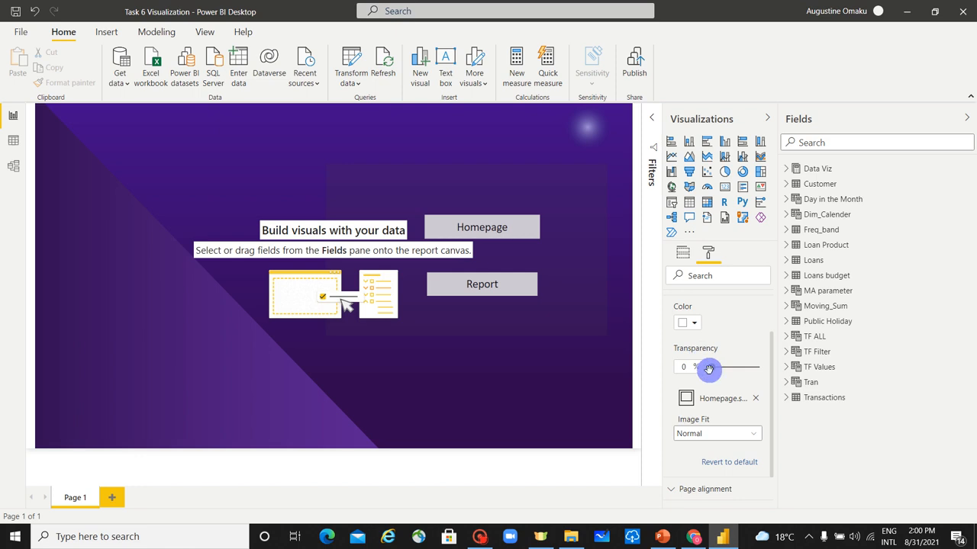
left_click_drag(708, 370, 759, 367)
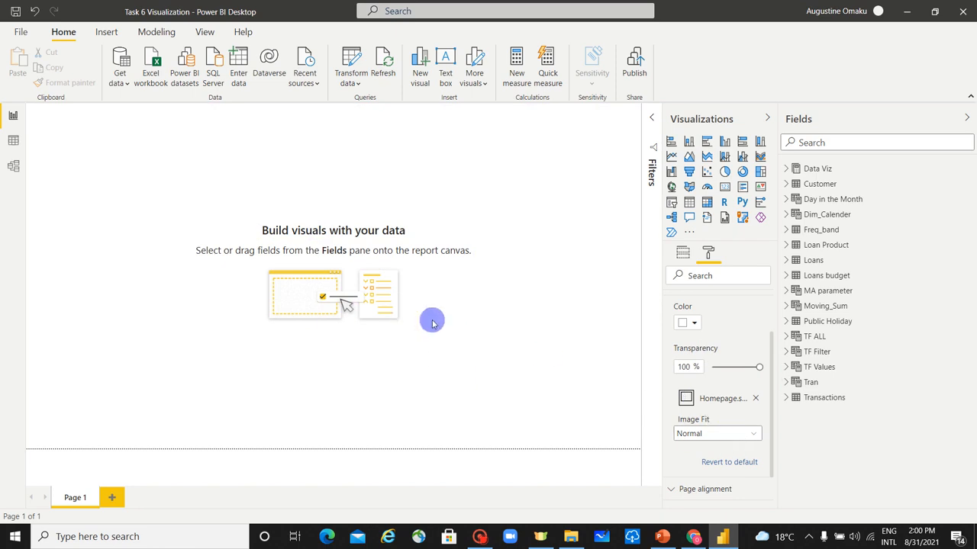
left_click_drag(756, 366, 627, 328)
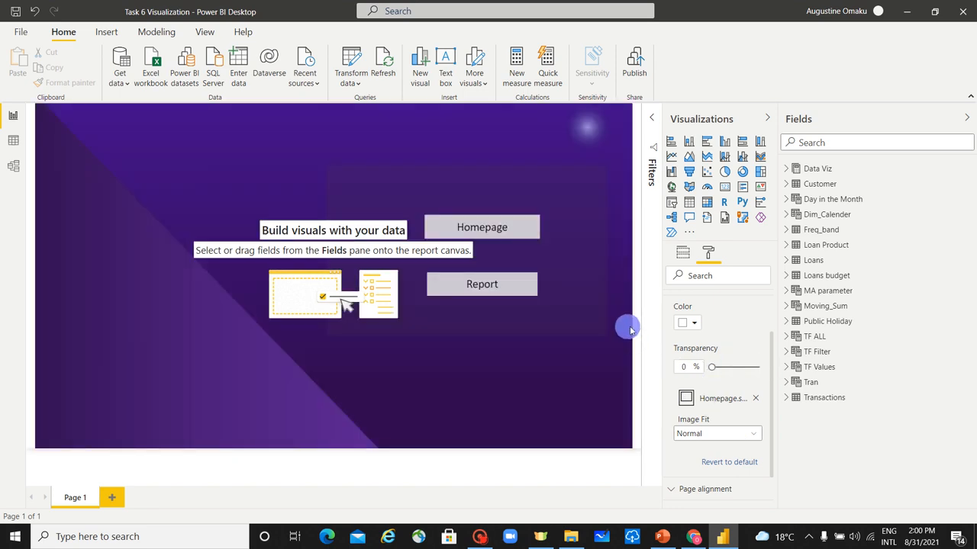
Set the background's image fit to Fit and rename the page as Homepage
left_click(744, 434)
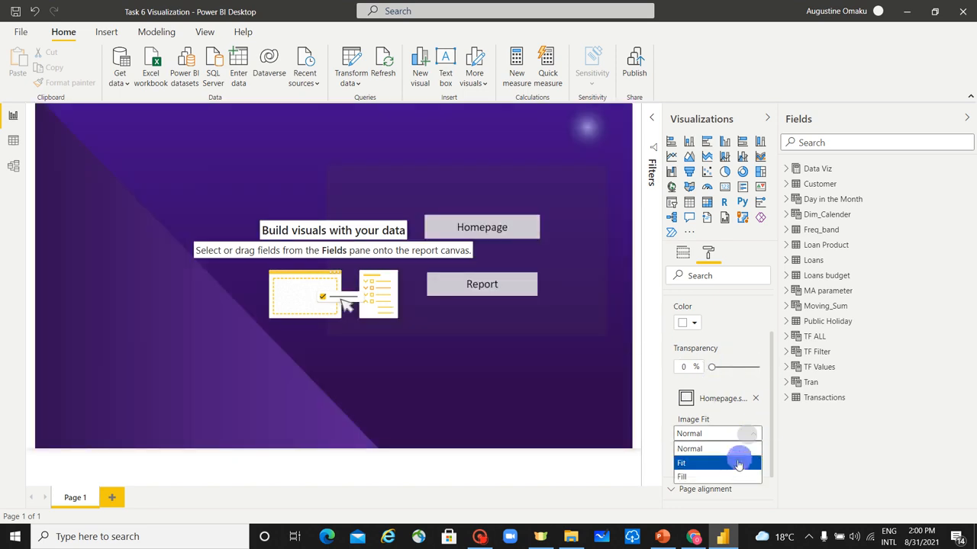
left_click(738, 465)
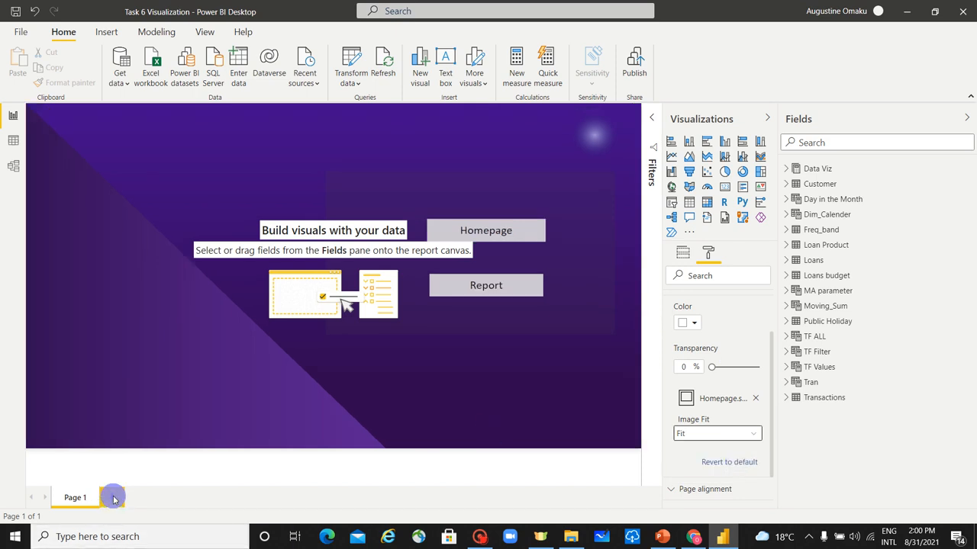
double_click(70, 498)
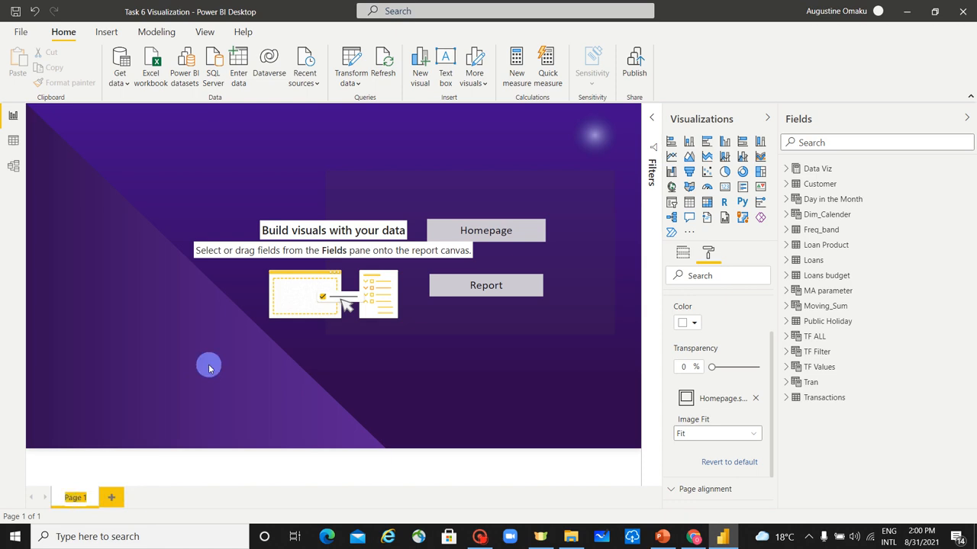
type("H")
left_click(209, 369)
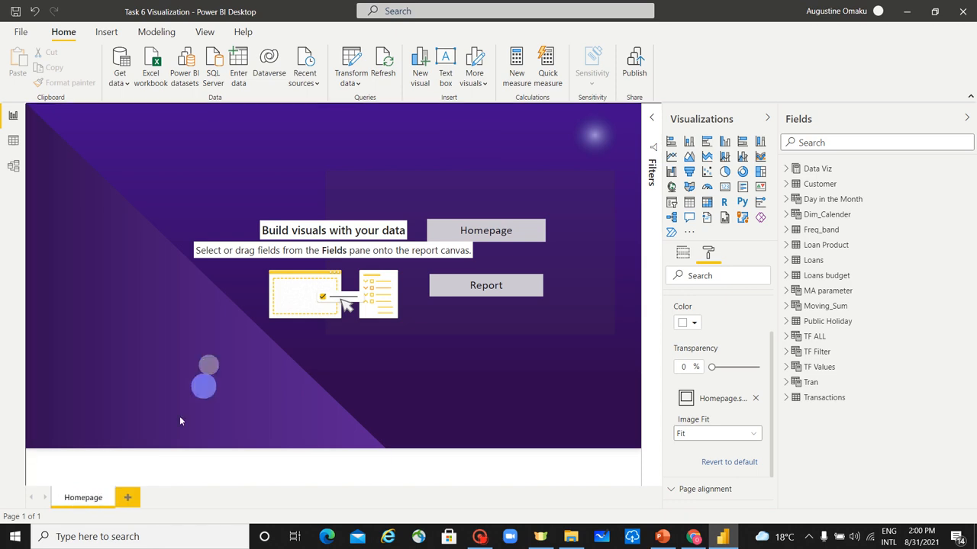
Add a second report page and use sales 1.svg as its background image
left_click(127, 498)
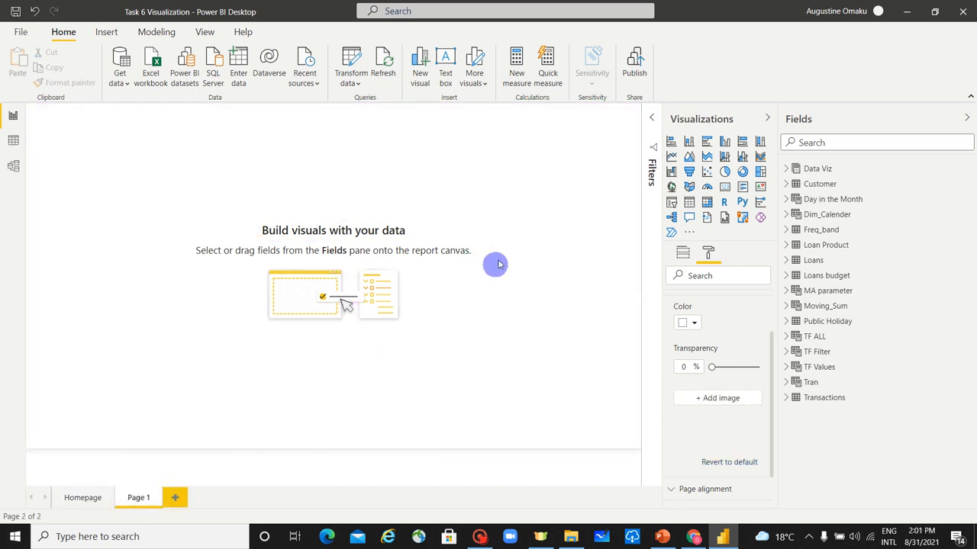
scroll(713, 282, "up", 3)
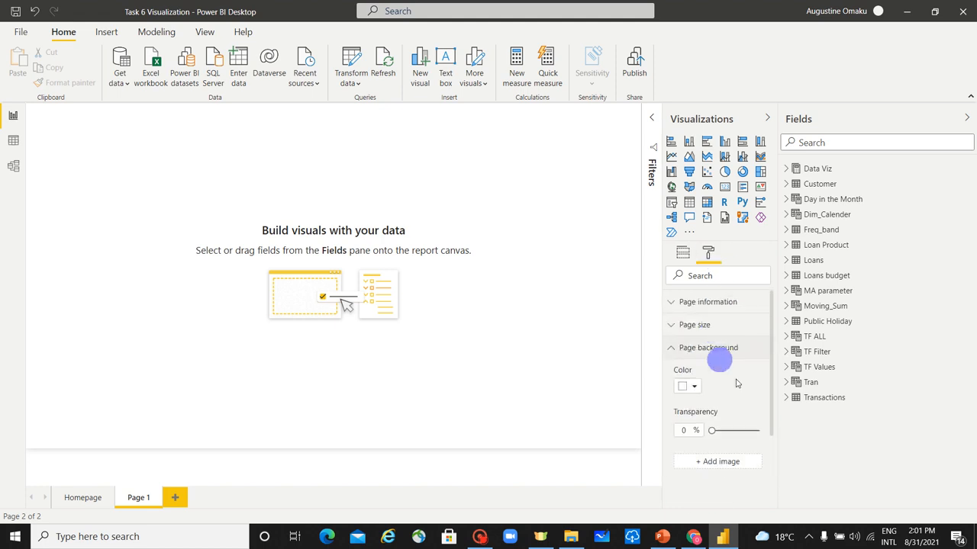
left_click(727, 464)
scroll(326, 207, "down", 10)
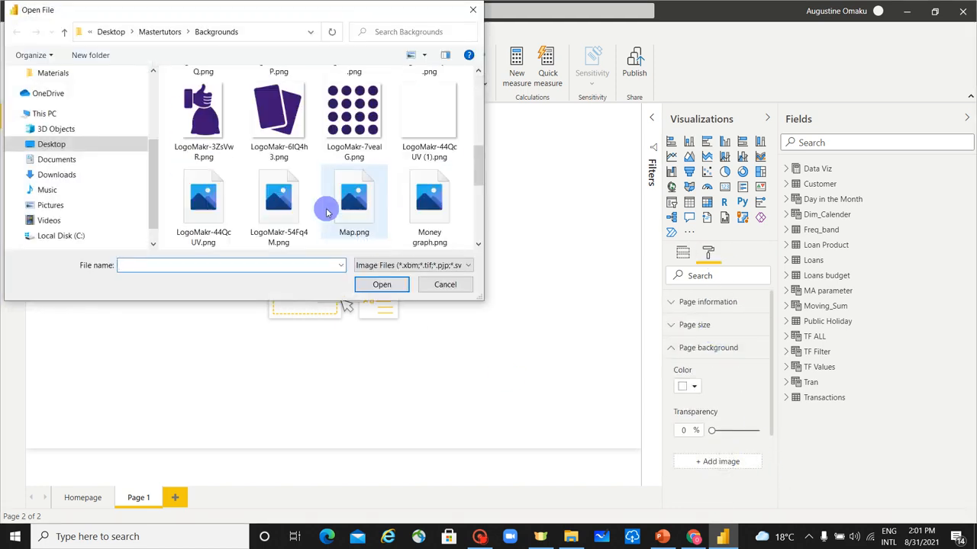
left_click(203, 126)
left_click(376, 284)
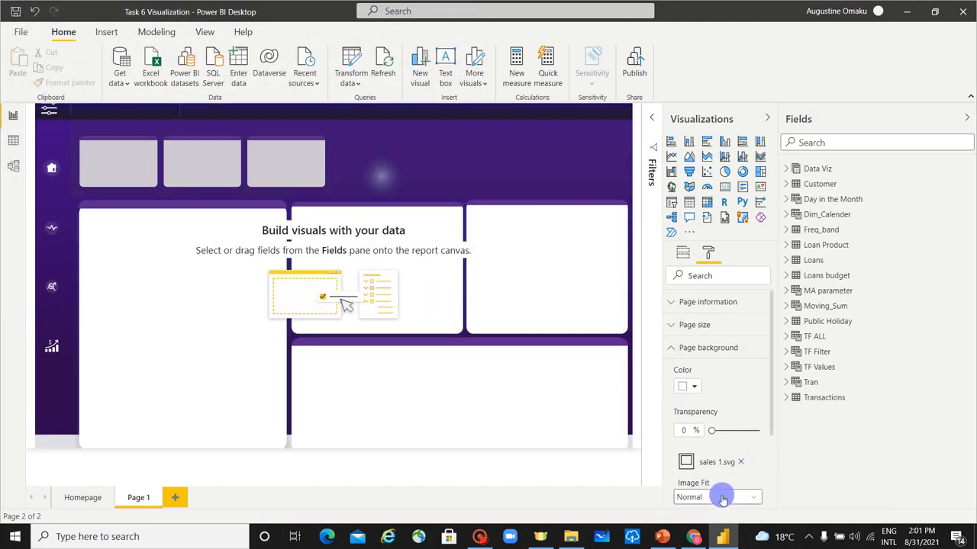
Set the sales 1.svg background's image fit to Fit and rename the page as Loans
left_click(721, 498)
left_click(710, 468)
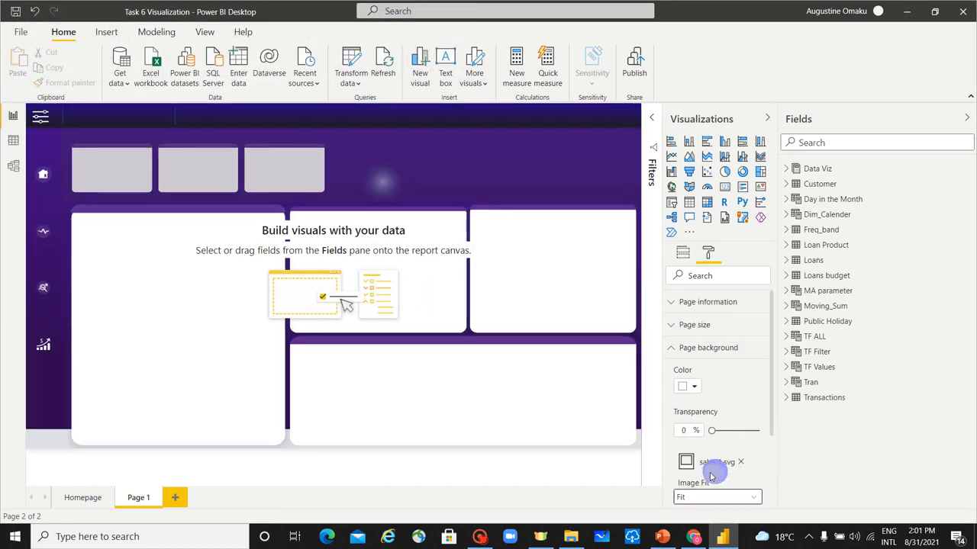
double_click(136, 499)
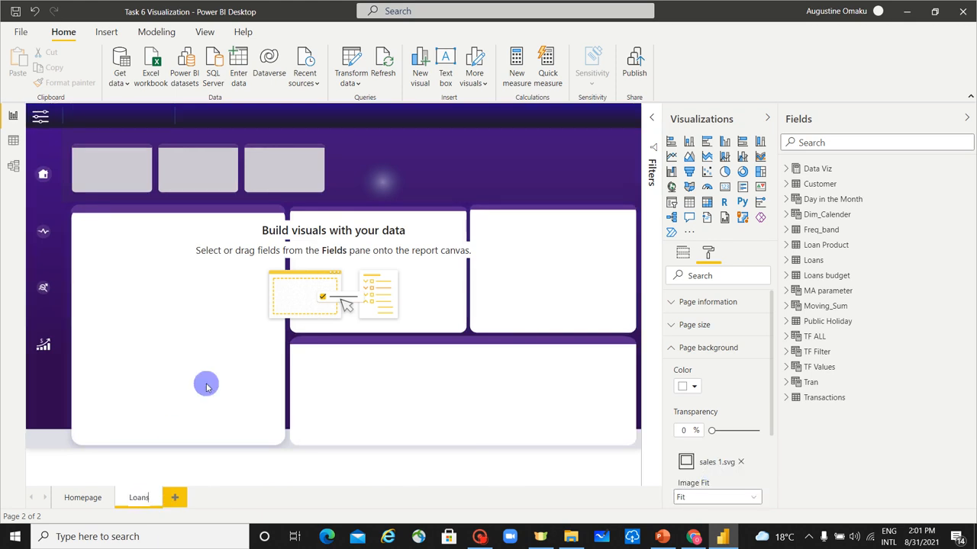
key("Return")
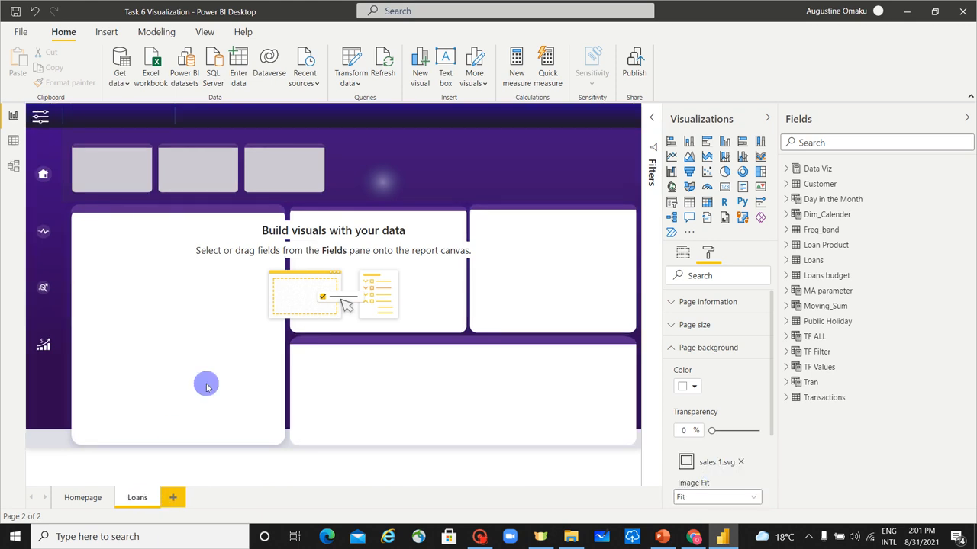
Add a third report page and use sales 2.svg as its background image
left_click(172, 498)
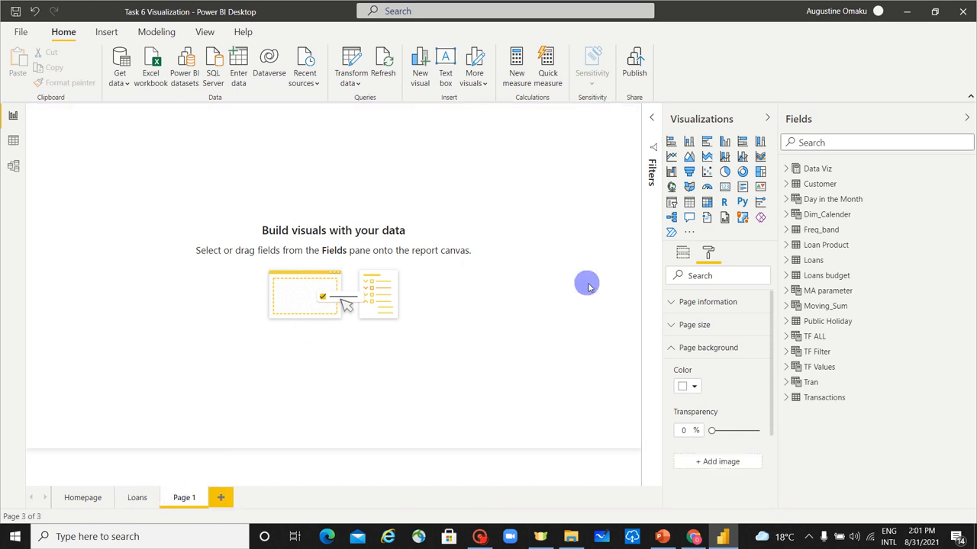
left_click(715, 460)
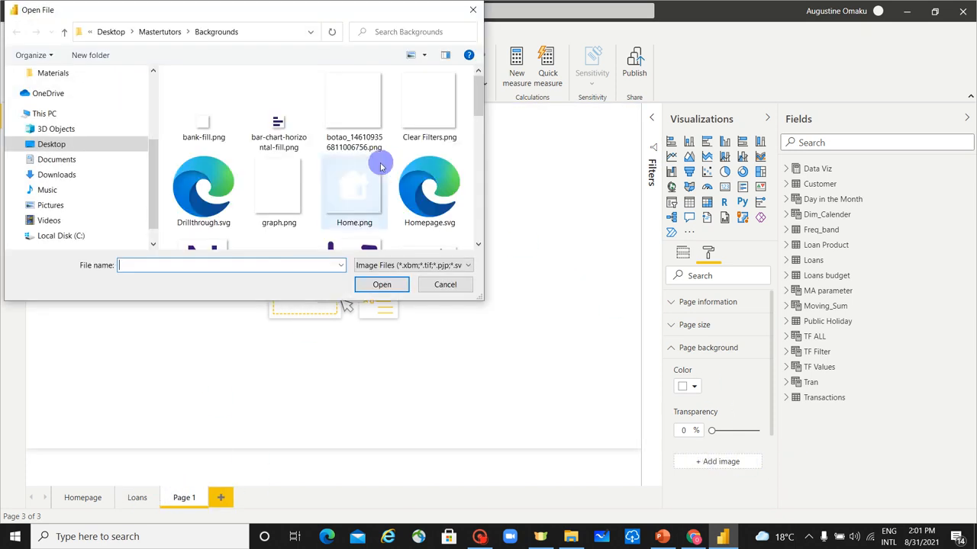
scroll(378, 171, "down", 5)
scroll(374, 183, "down", 3)
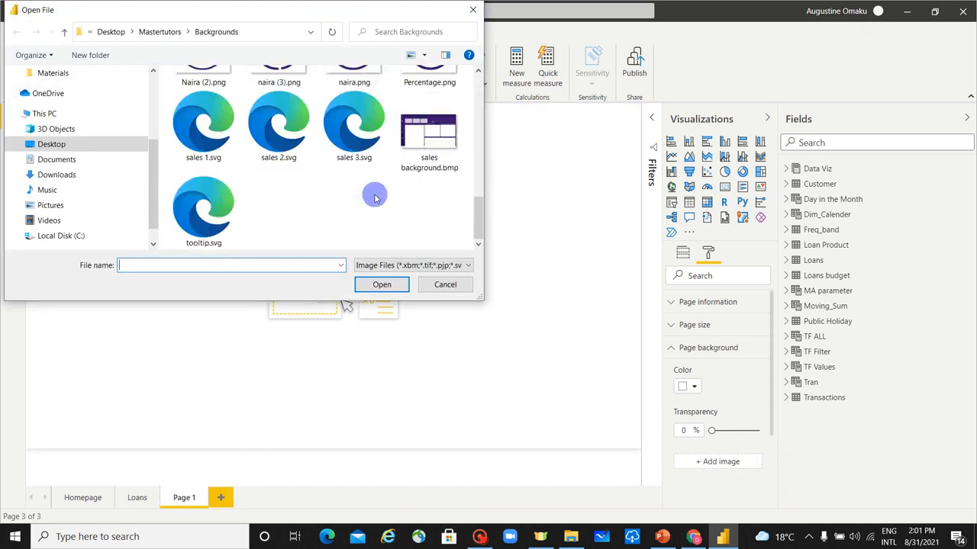
left_click(302, 151)
left_click(381, 283)
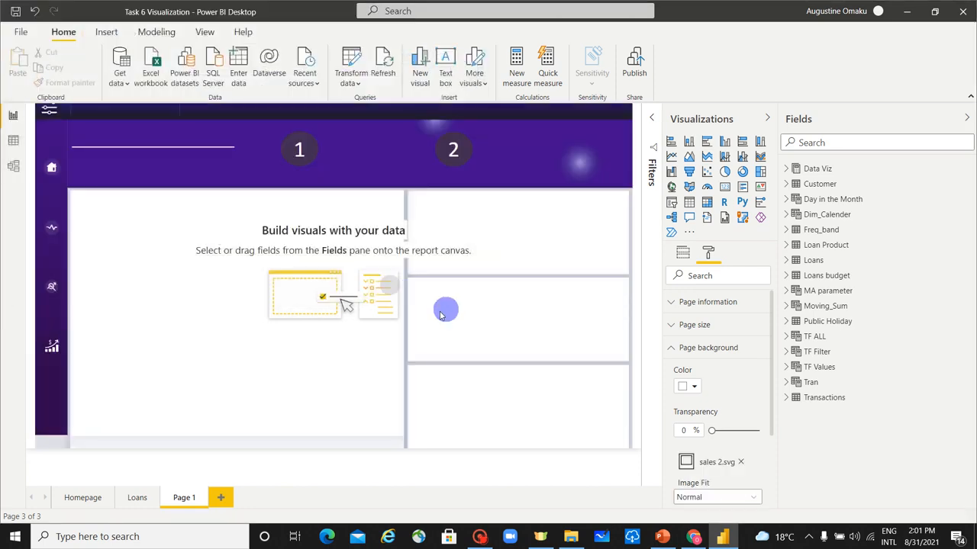
Set the sales 2.svg background's image fit to Fit and rename the page as Transactions
left_click(717, 496)
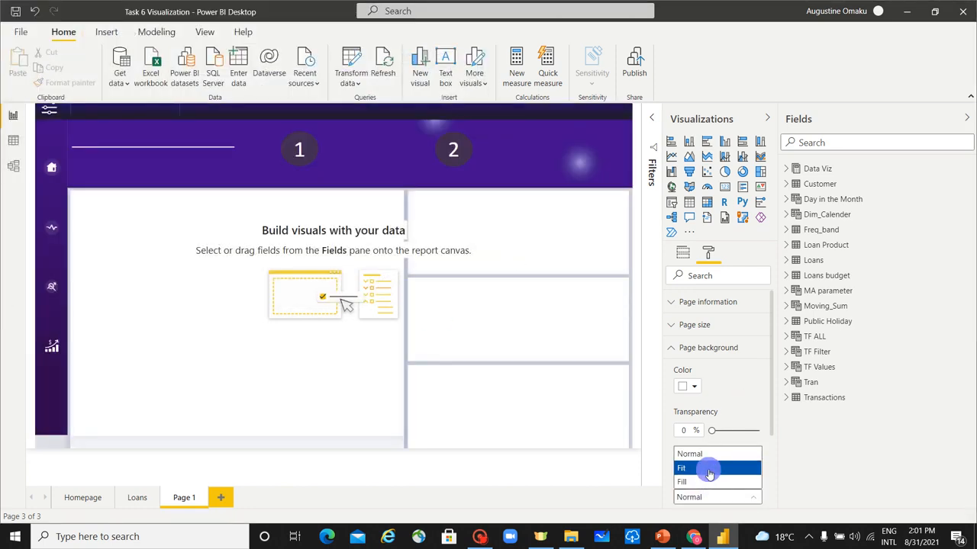
left_click(707, 467)
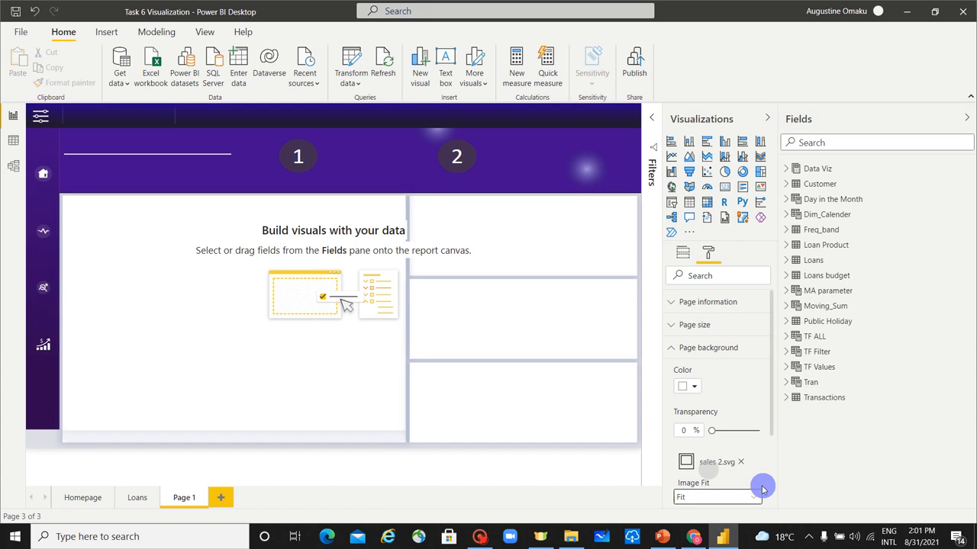
double_click(183, 498)
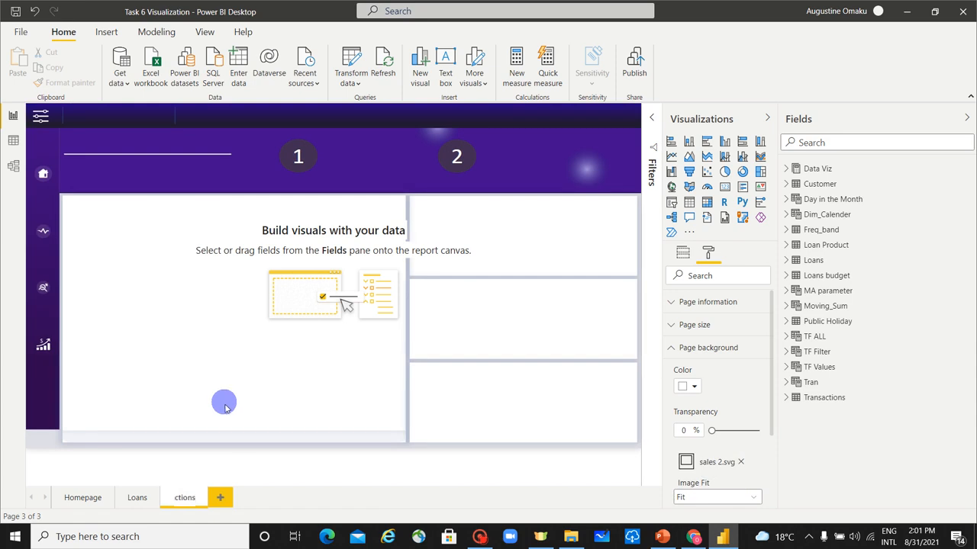
left_click(227, 461)
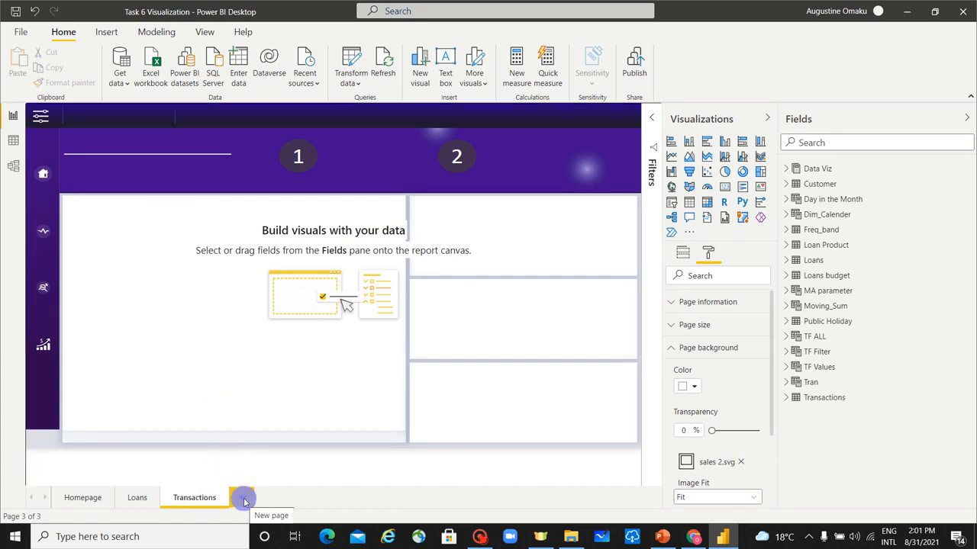
Add a fourth report page and use tooltip.svg as its background image
left_click(242, 499)
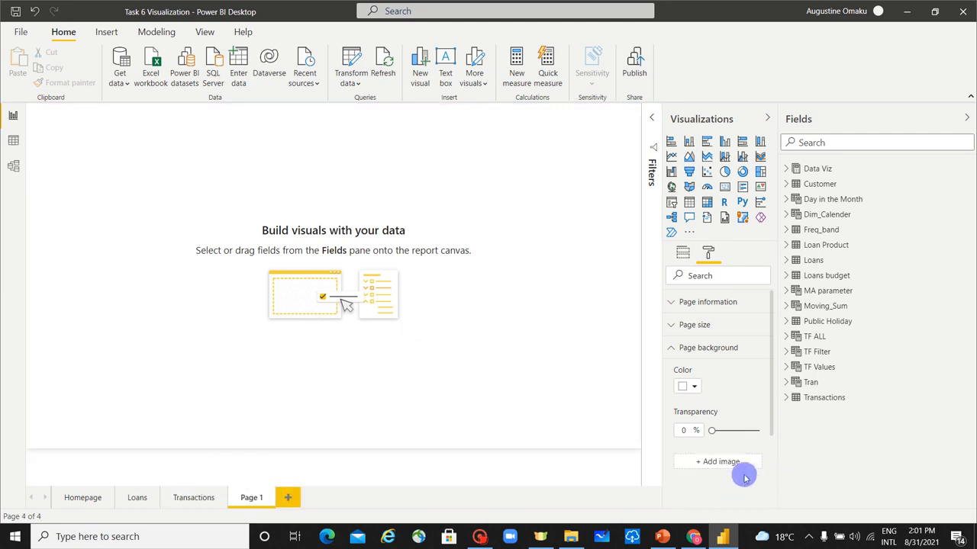
left_click(729, 459)
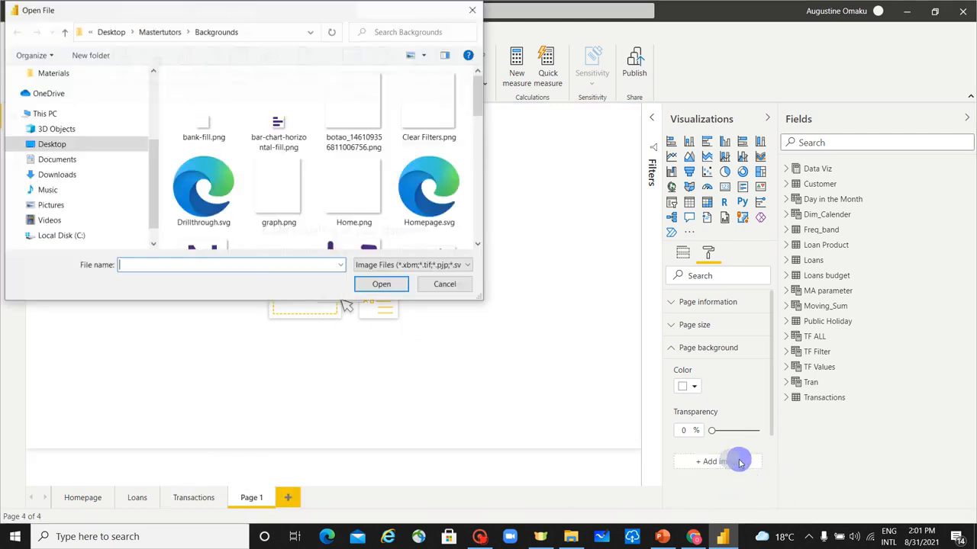
scroll(347, 233, "down", 10)
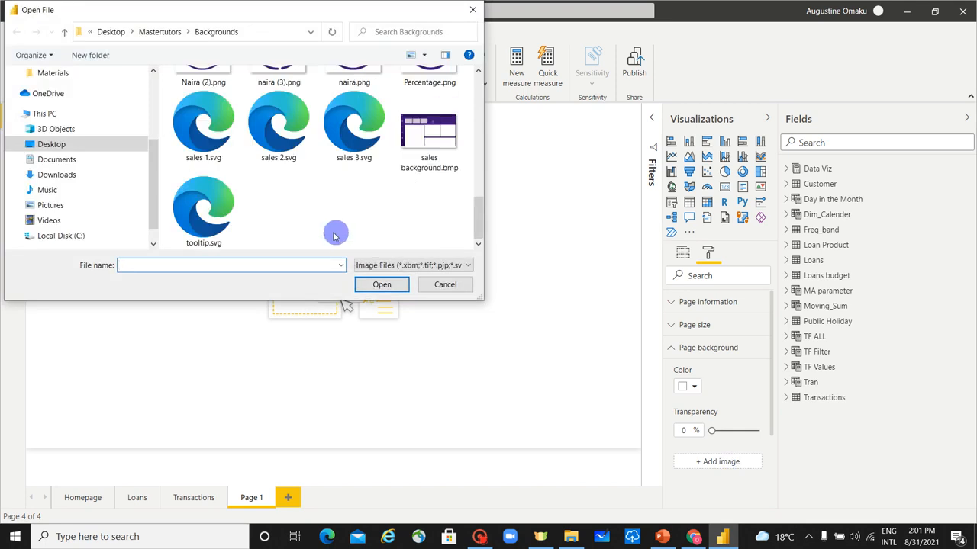
left_click(205, 215)
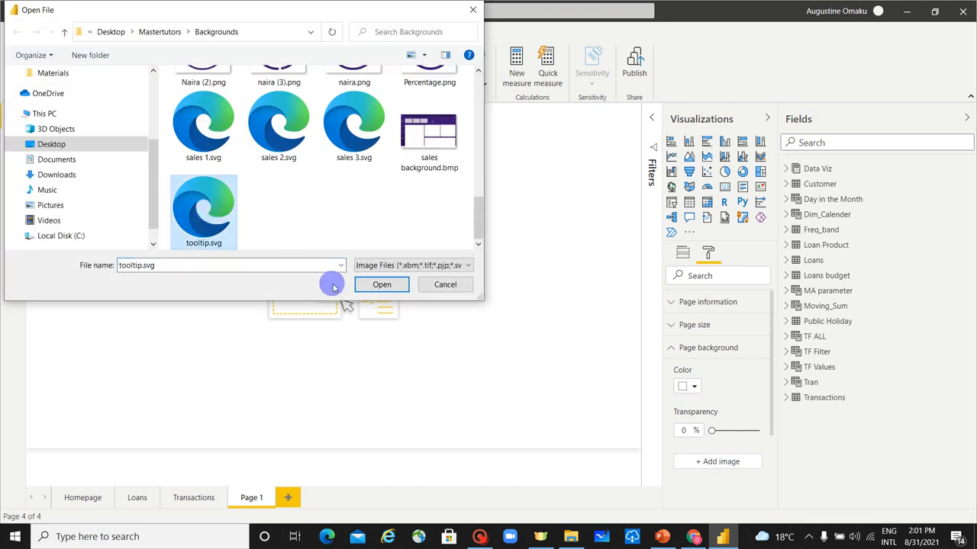
left_click(379, 285)
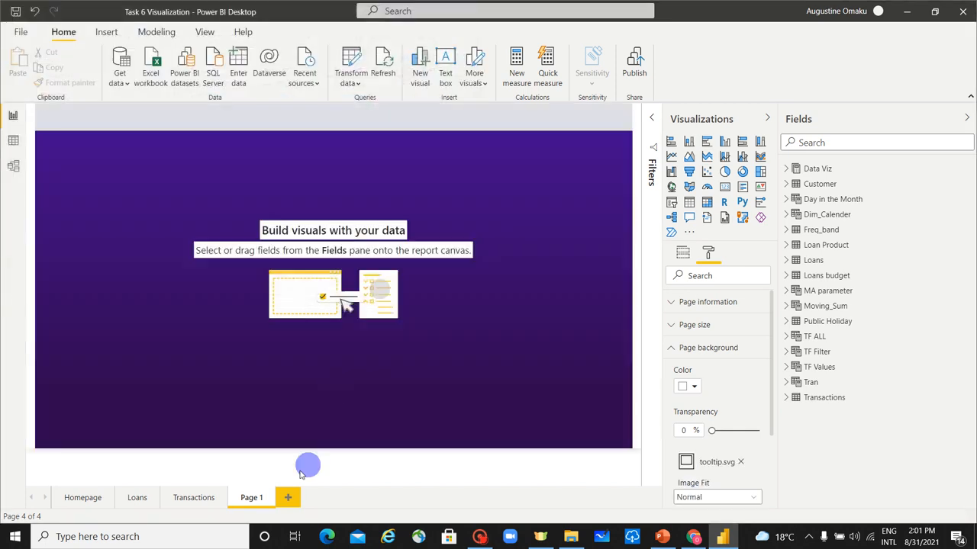
Rename the new page as Tooltip and set its background's image fit to Fit
double_click(256, 500)
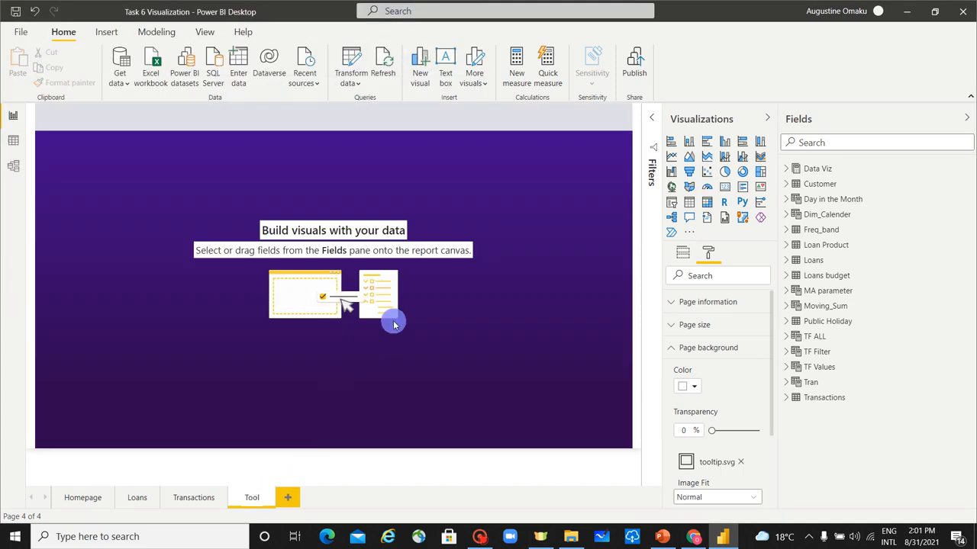
left_click(728, 497)
left_click(724, 473)
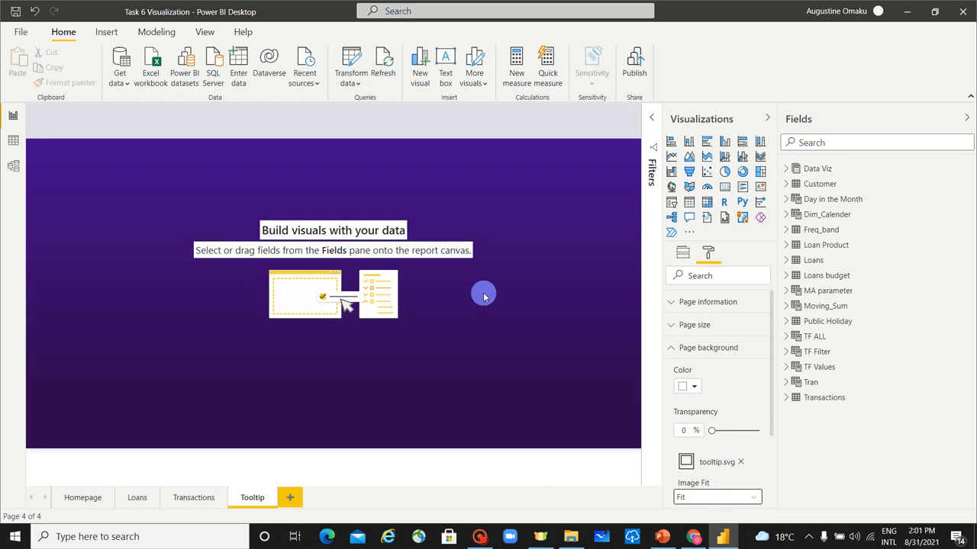
key("alt+Tab")
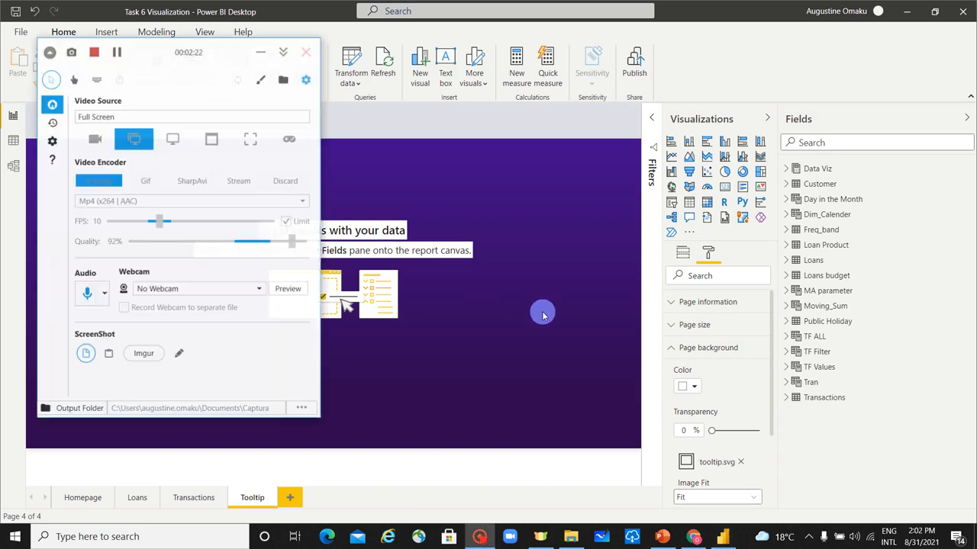
Add a fifth report page and use Drillthrough.svg as its background image
key("alt+Tab")
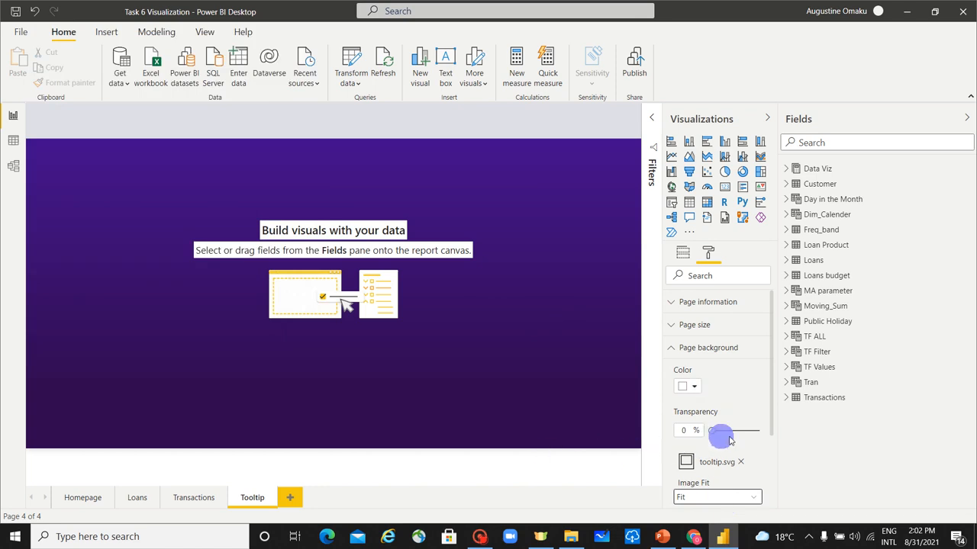
left_click(297, 498)
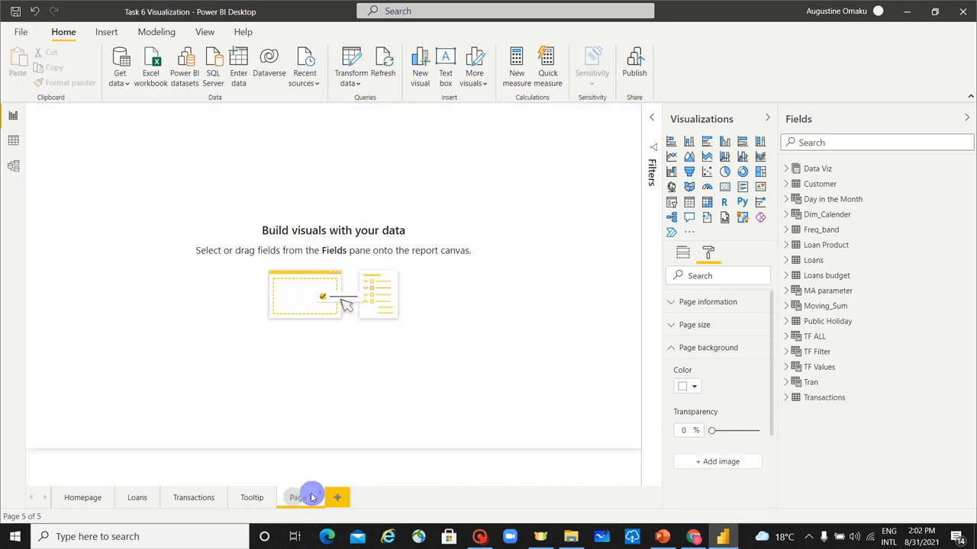
left_click(690, 463)
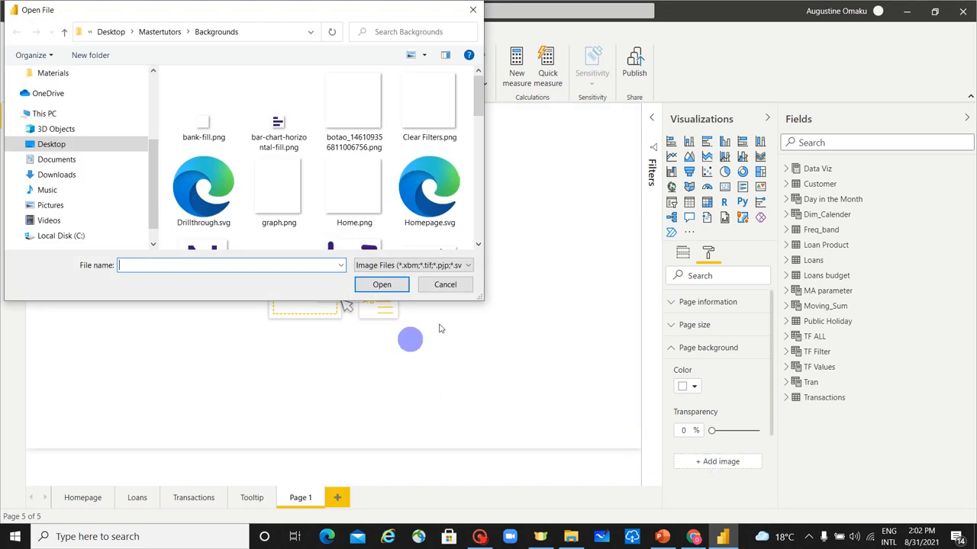
scroll(364, 221, "down", 8)
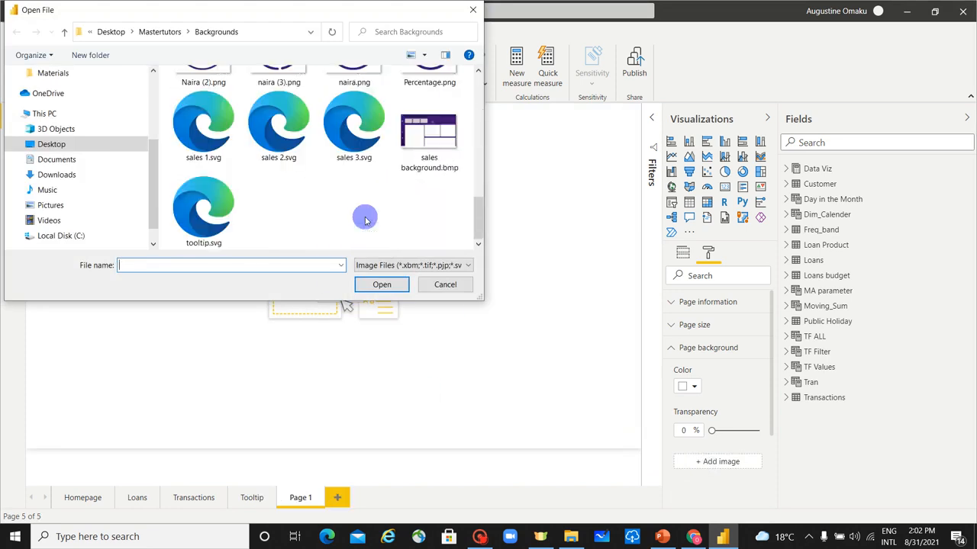
scroll(365, 220, "up", 10)
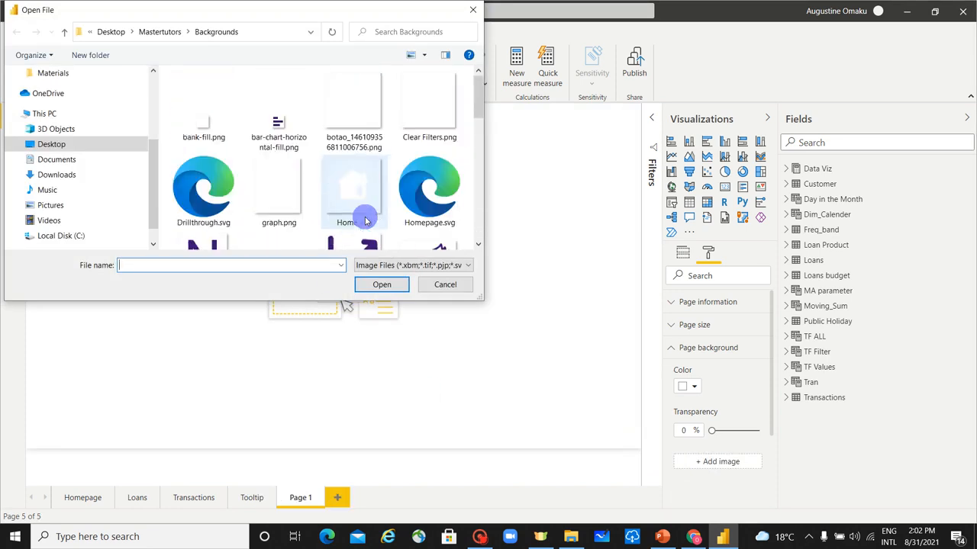
left_click(208, 204)
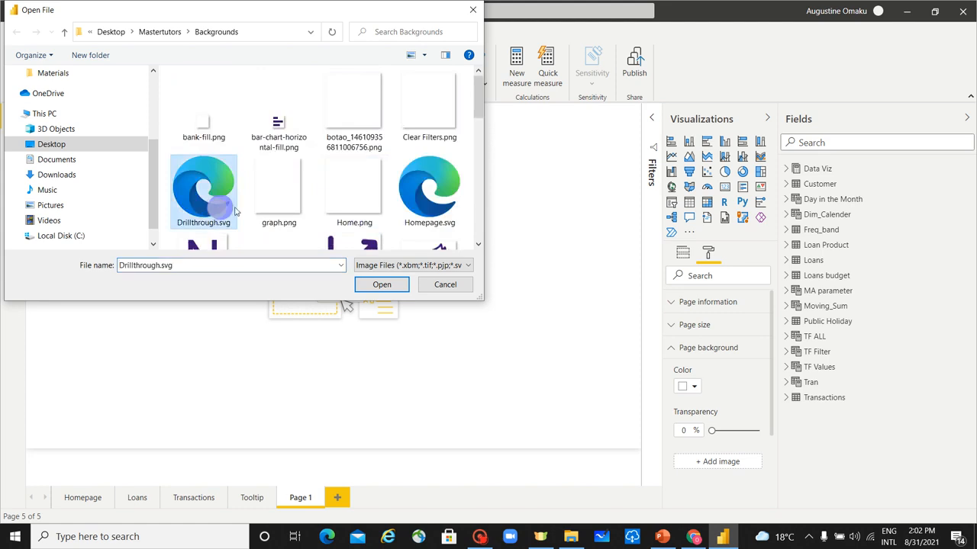
left_click(377, 285)
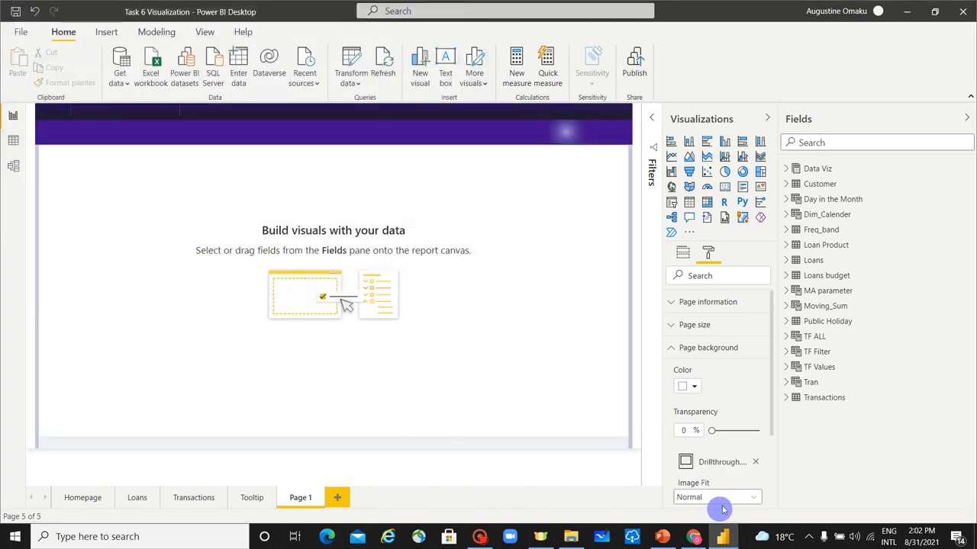
Set the Drillthrough.svg background's image fit to Fit and rename the page as Drill through
left_click(727, 501)
left_click(717, 467)
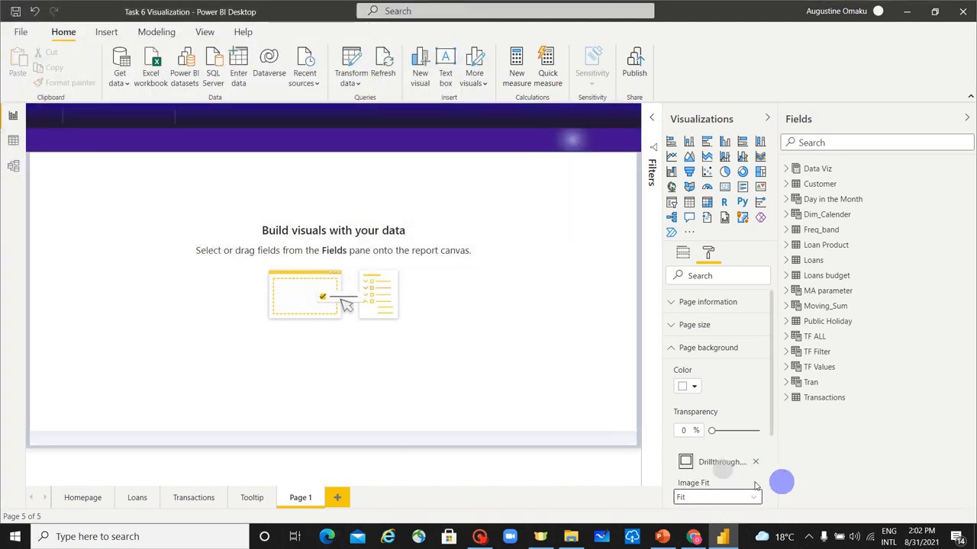
double_click(299, 496)
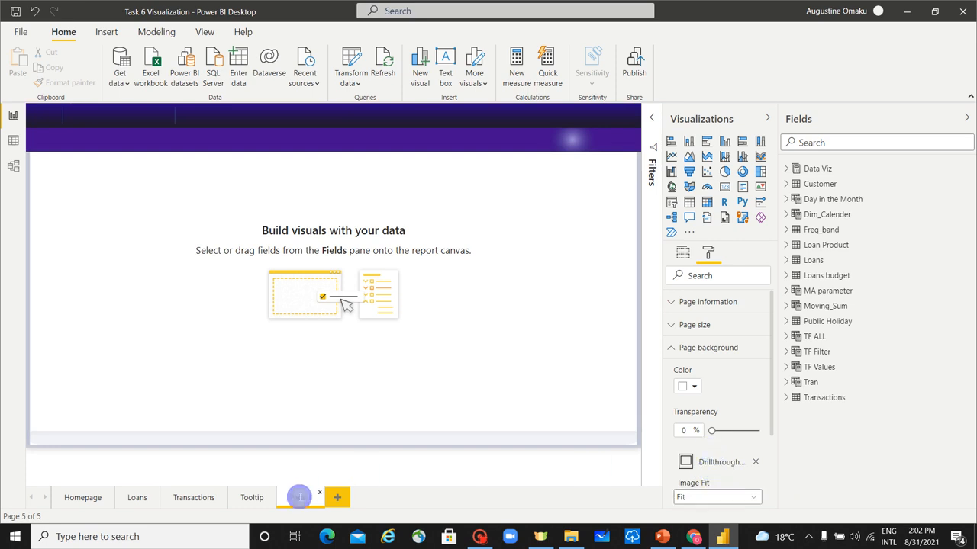
type("D")
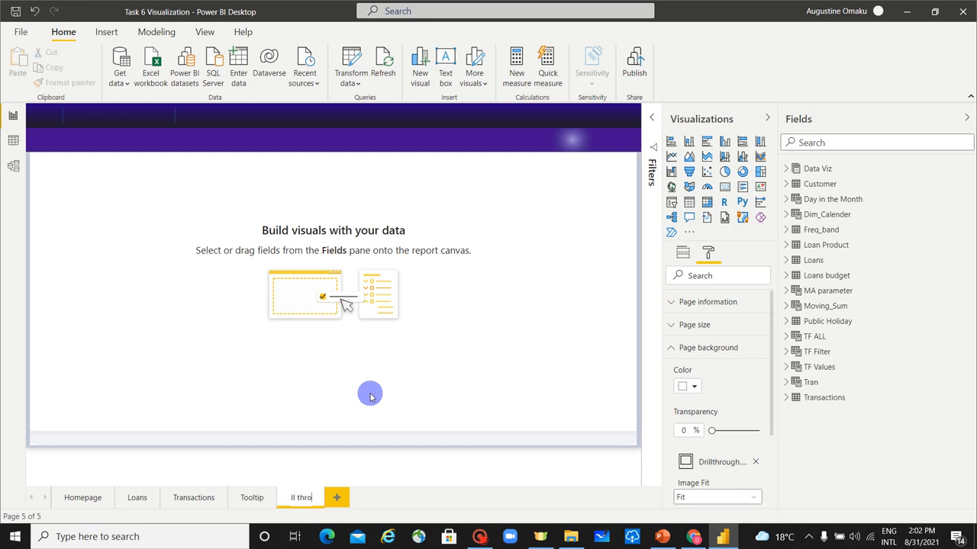
type("rill through")
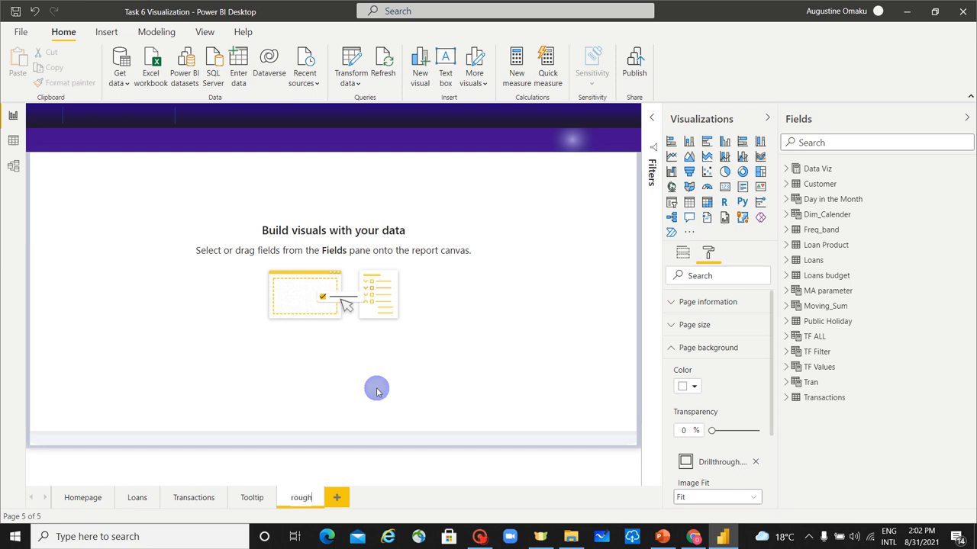
left_click(375, 388)
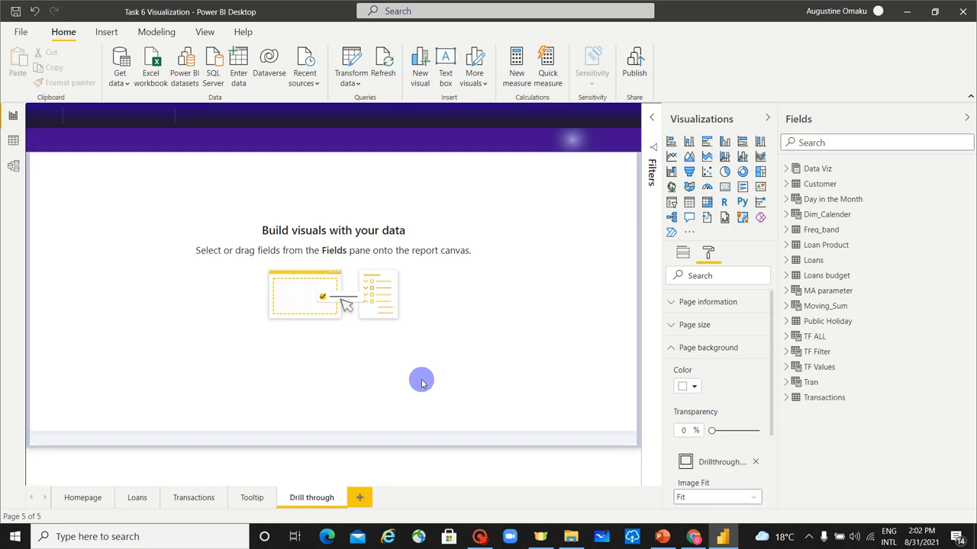